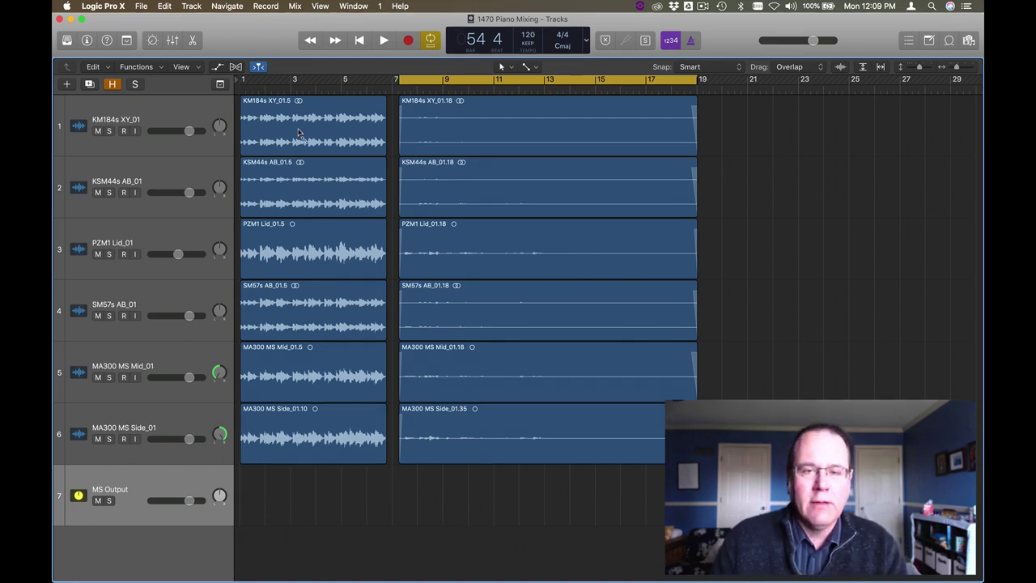
# - Bring the IMG_3899.HEIC photo of the piano mic setup to the front in Preview
pyautogui.press('super+Tab')
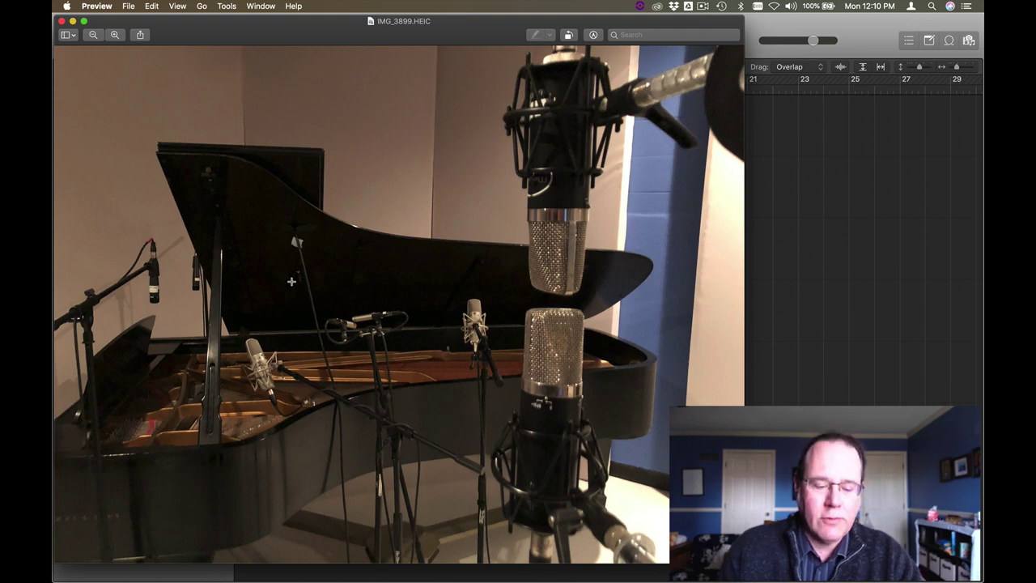
# - Return to the 1470 Piano Mixing session in Logic Pro X
pyautogui.press('super+Tab')
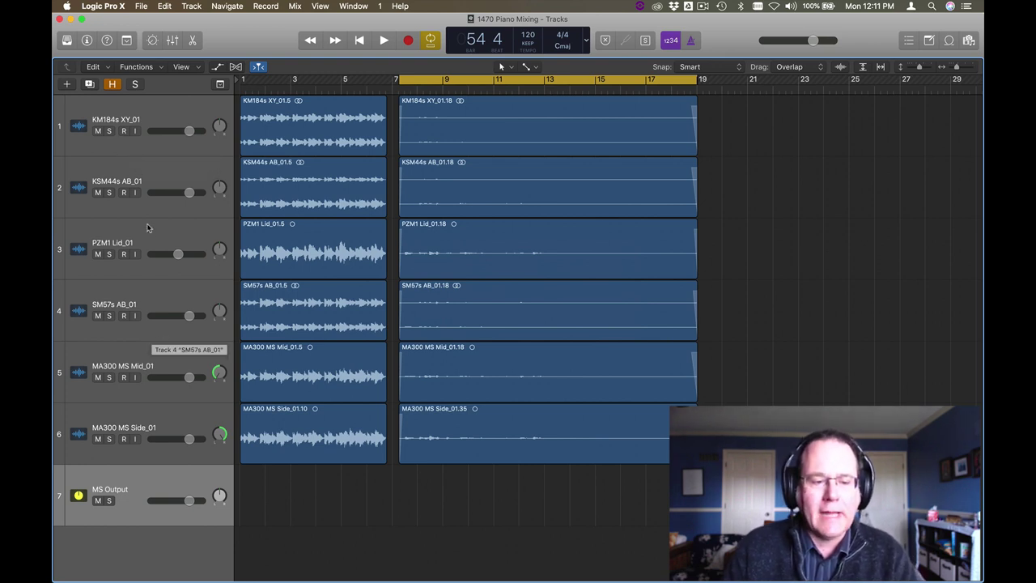
# - Solo the KM184s XY_01 track, listen to it, then stop playback
pyautogui.click(110, 132)
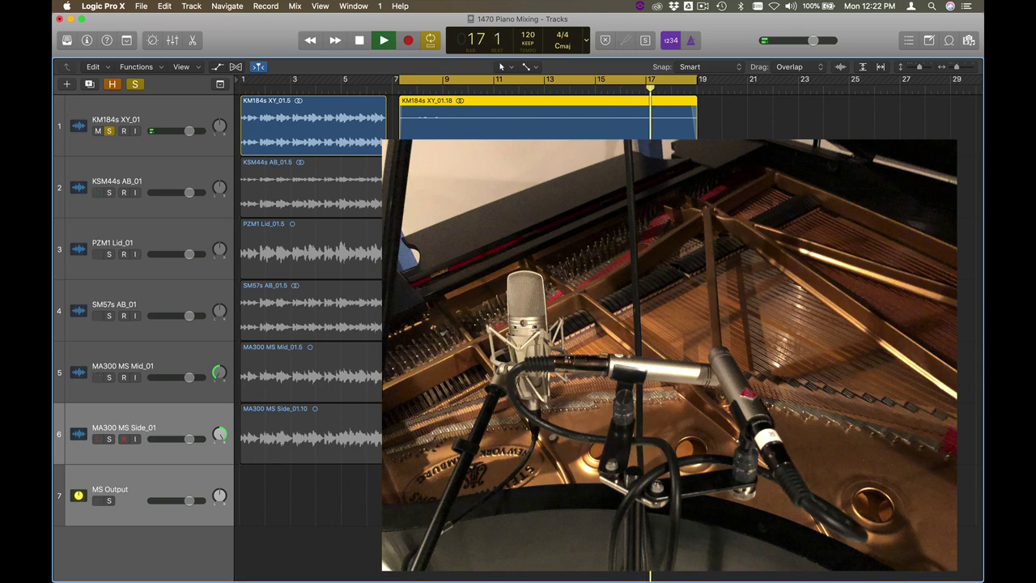
pyautogui.press('space')
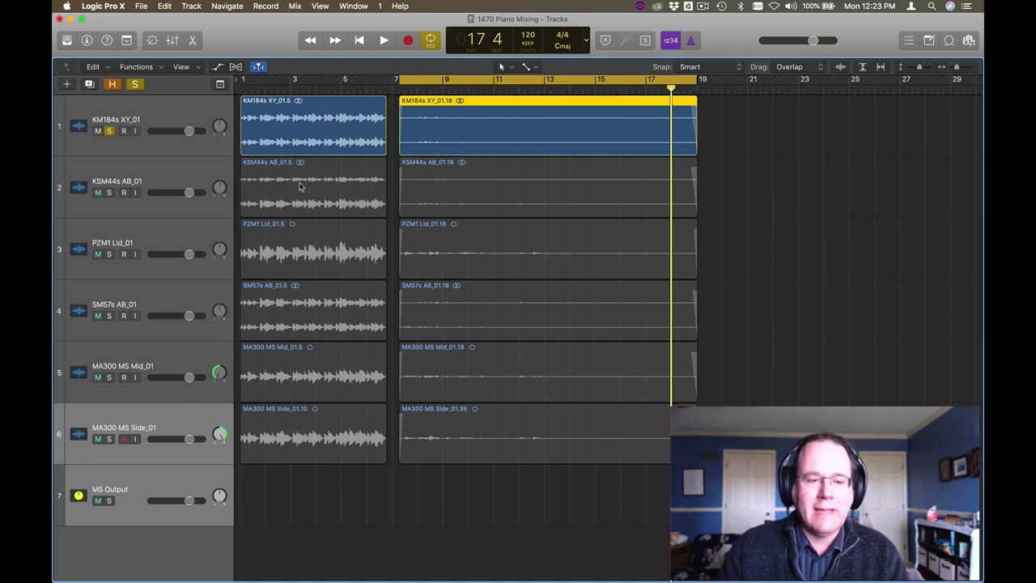
# - Move the solo from KM184s XY_01 to KSM44s AB_01 and play it from bar 7 to about bar 18
pyautogui.click(109, 131)
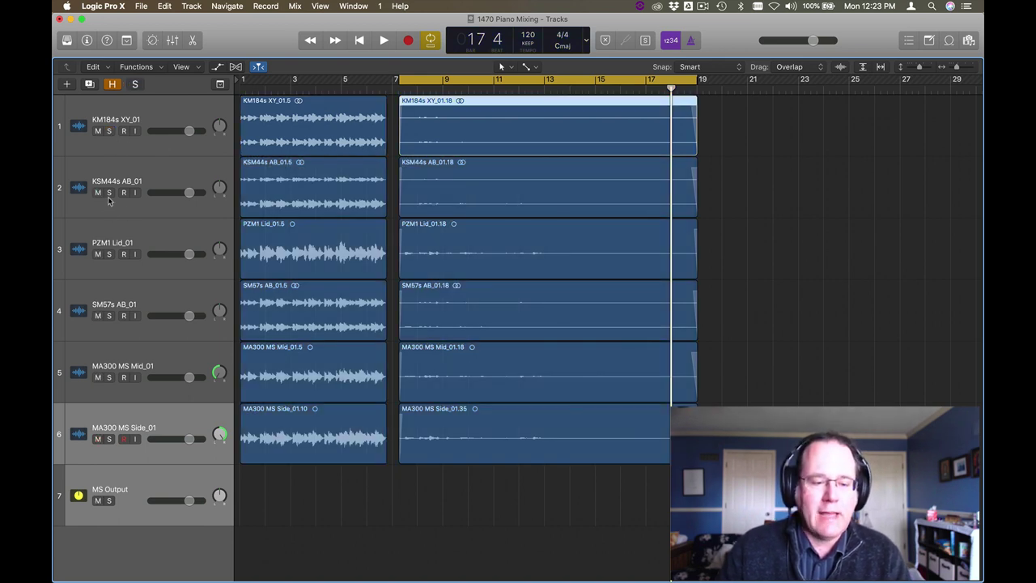
pyautogui.click(185, 212)
pyautogui.click(109, 192)
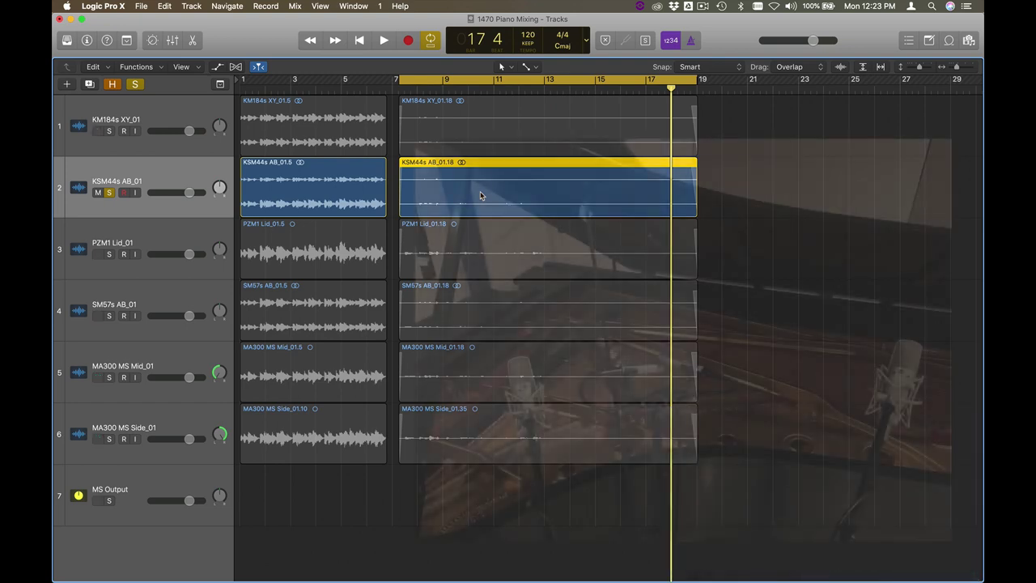
pyautogui.press('space')
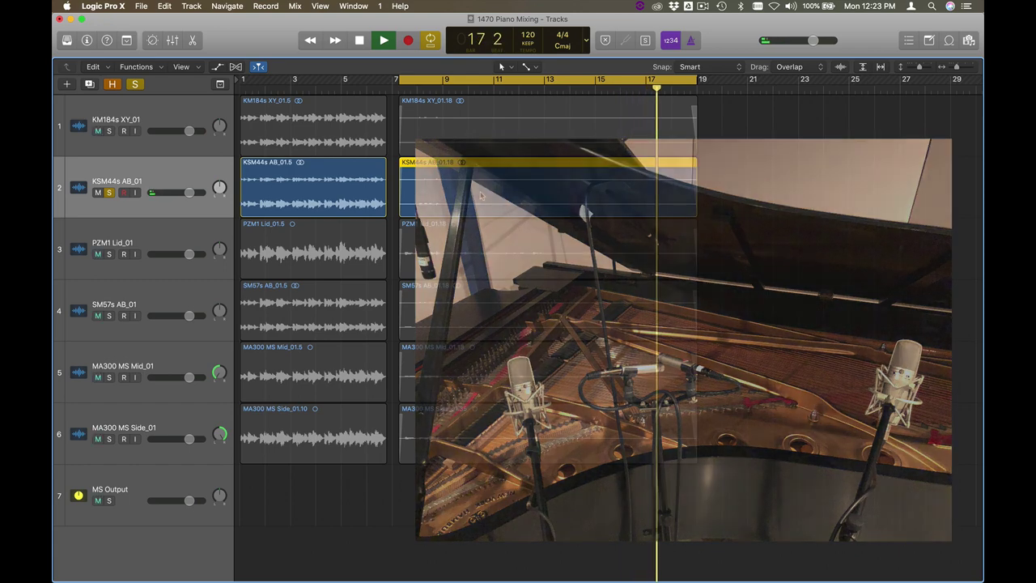
pyautogui.press('space')
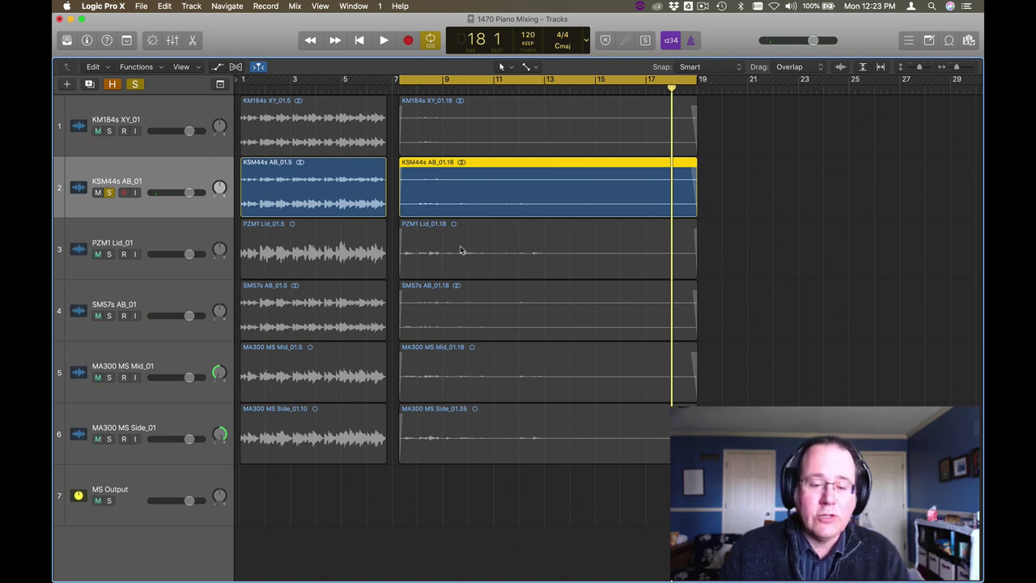
# - Solo PZM1 Lid_01 instead of KSM44s AB_01 and audition it until near bar 18
pyautogui.click(109, 255)
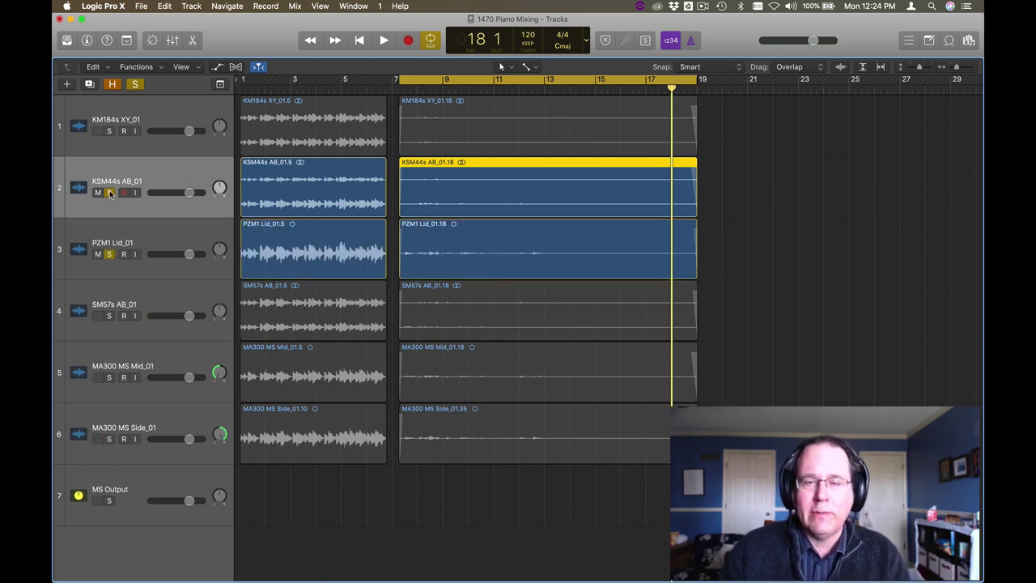
pyautogui.click(110, 192)
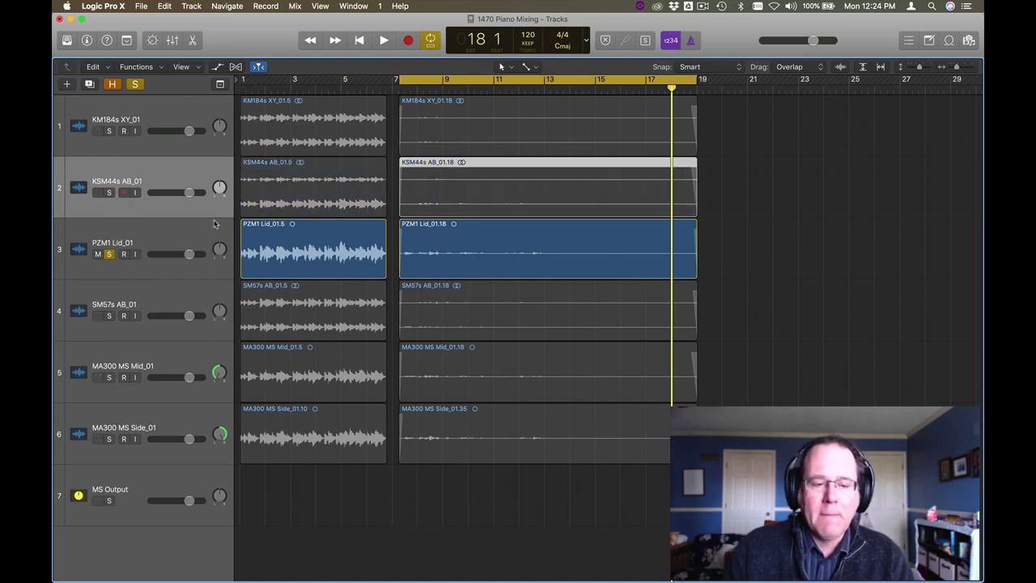
pyautogui.click(163, 236)
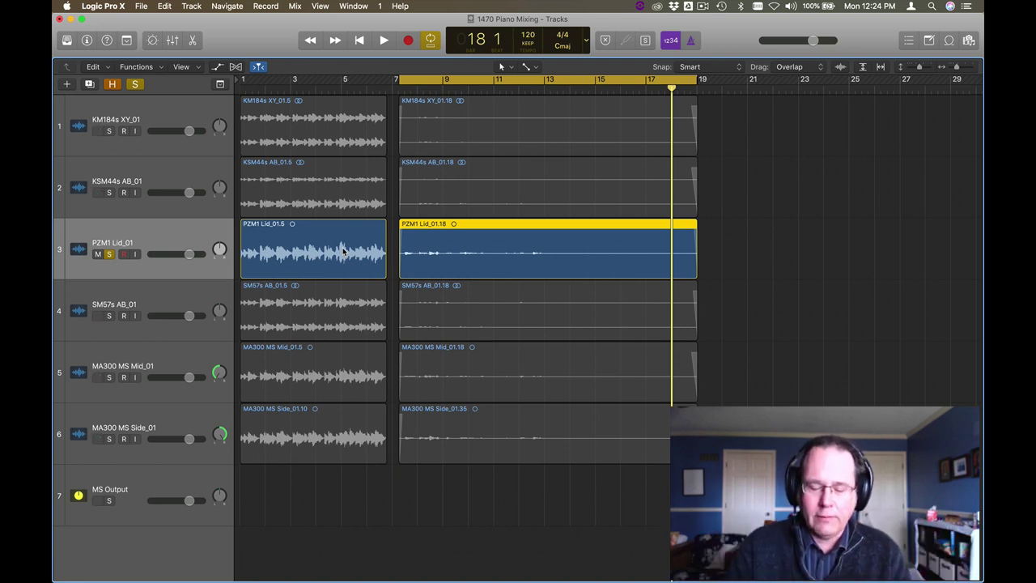
pyautogui.press('space')
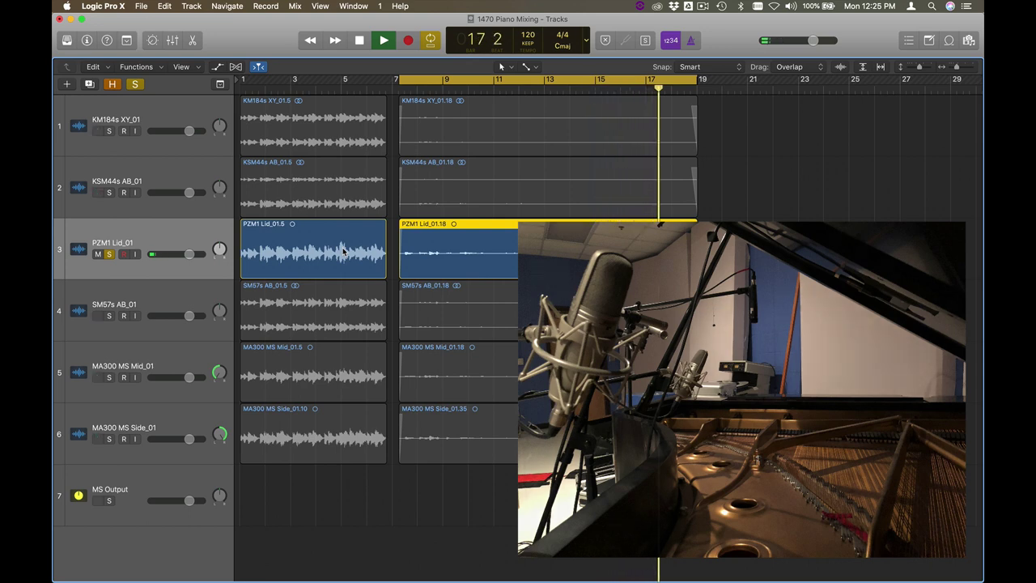
pyautogui.press('space')
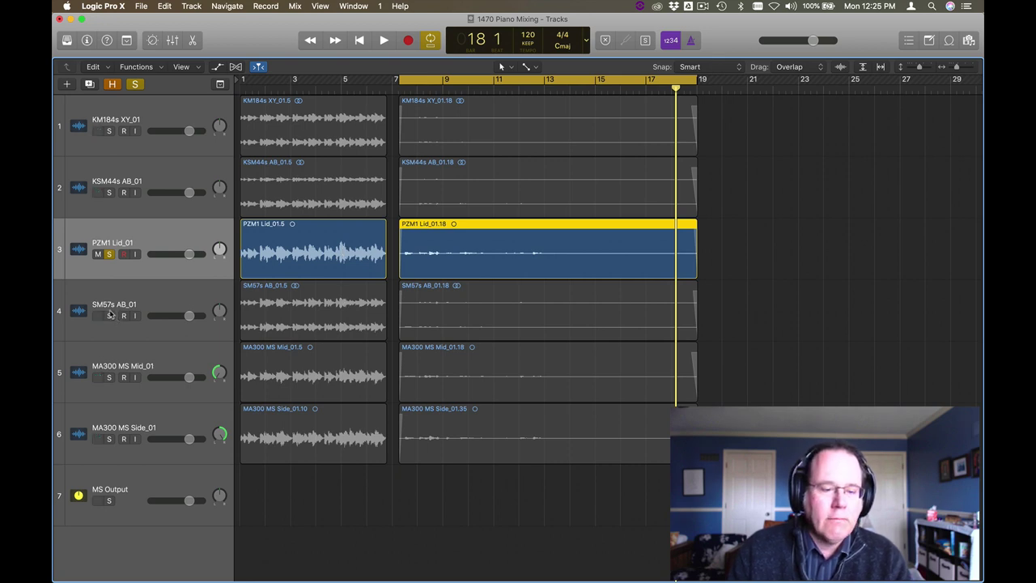
# - Switch the solo from PZM1 Lid_01 to the SM57s AB_01 track
pyautogui.click(120, 286)
pyautogui.click(109, 255)
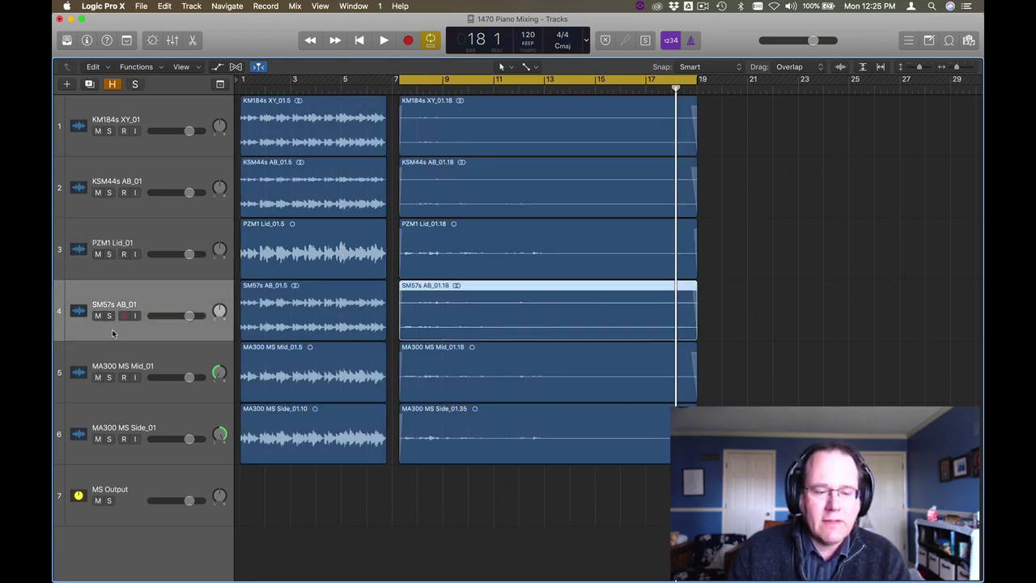
pyautogui.click(109, 315)
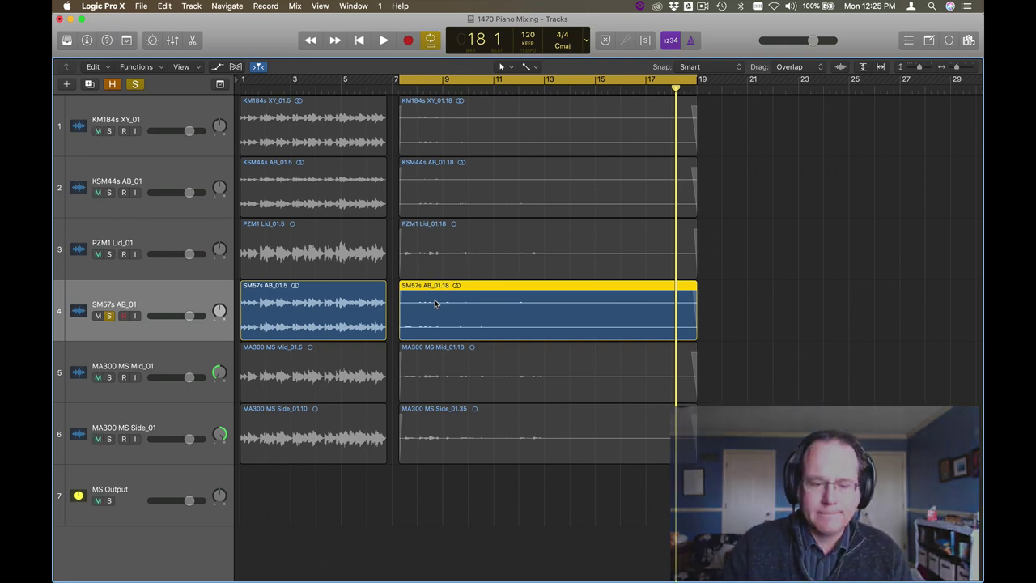
pyautogui.press('space')
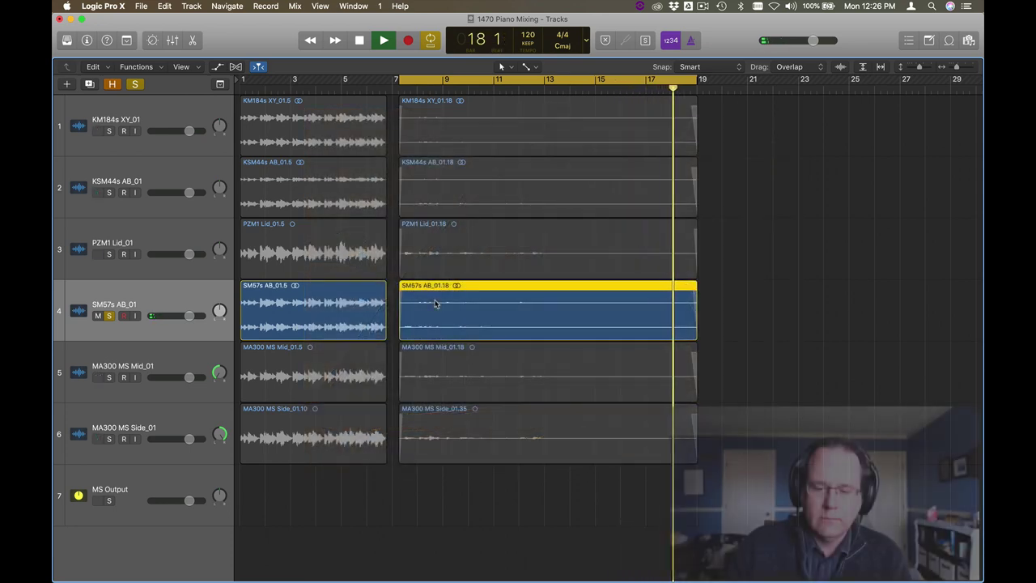
# - Replace the SM57s AB solo with MS Output, MA300 MS Side and Mid, then play bars 7–17
pyautogui.press('space')
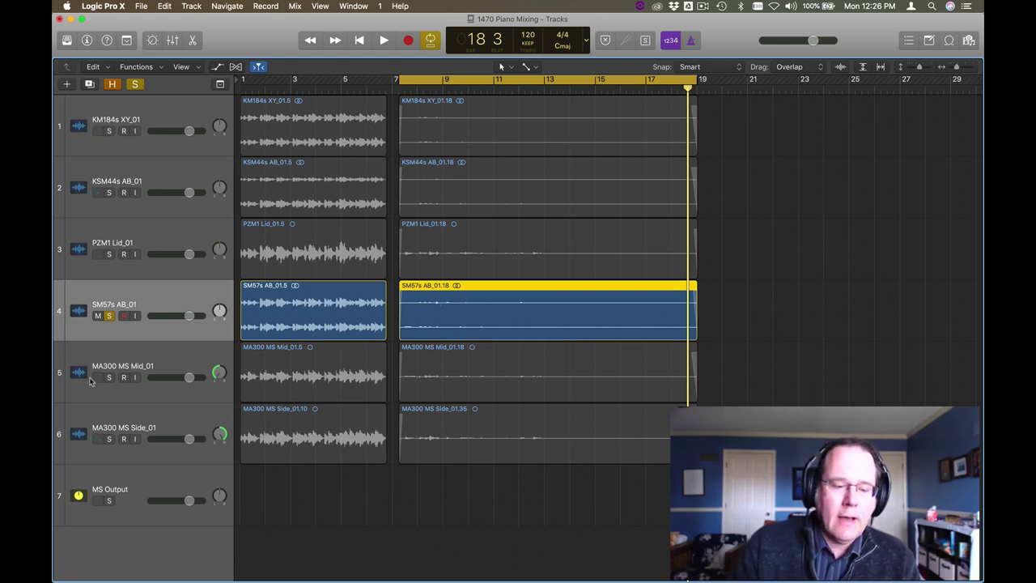
pyautogui.click(109, 500)
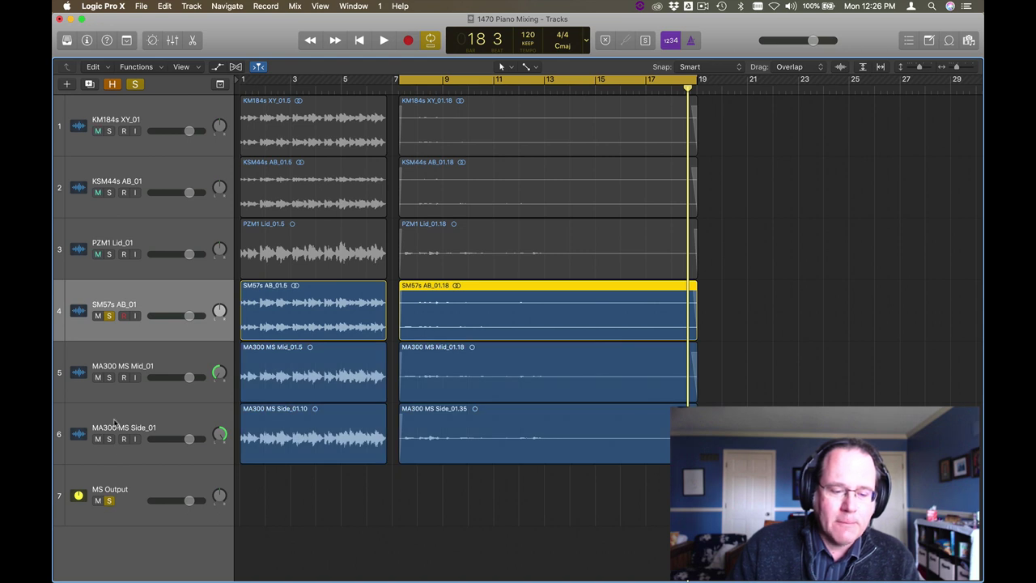
pyautogui.click(109, 440)
pyautogui.click(109, 378)
pyautogui.click(110, 315)
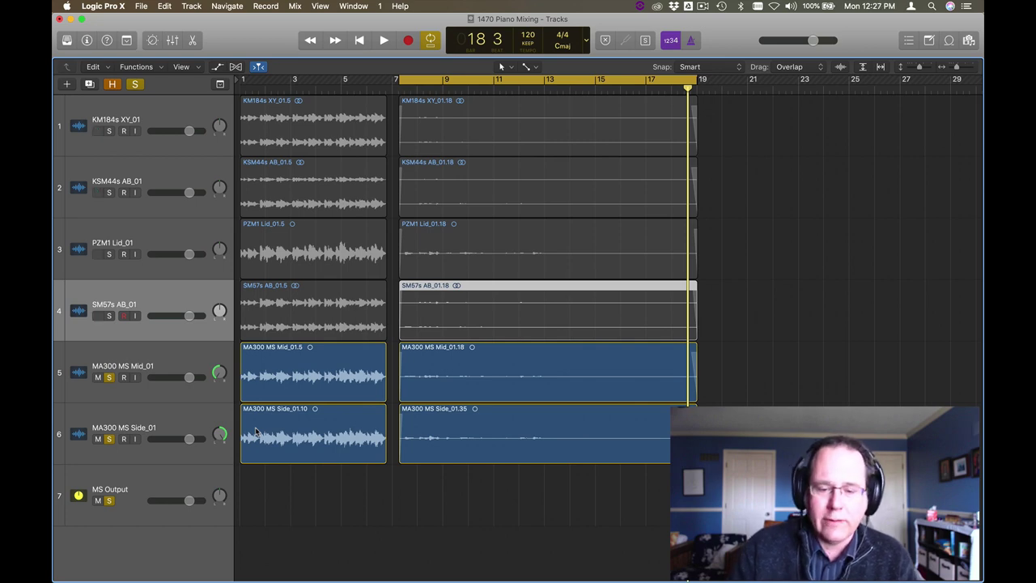
pyautogui.press('space')
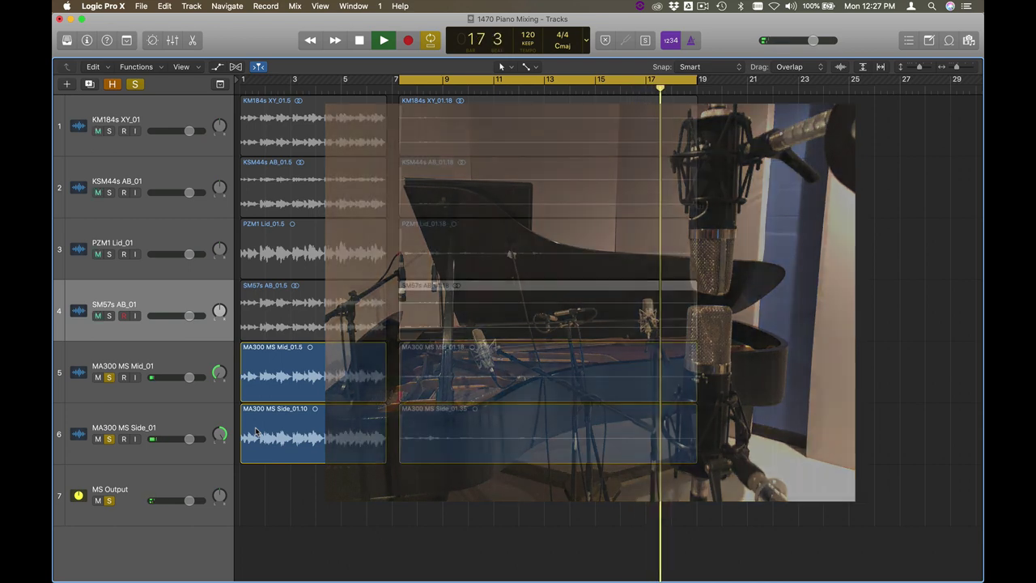
pyautogui.press('space')
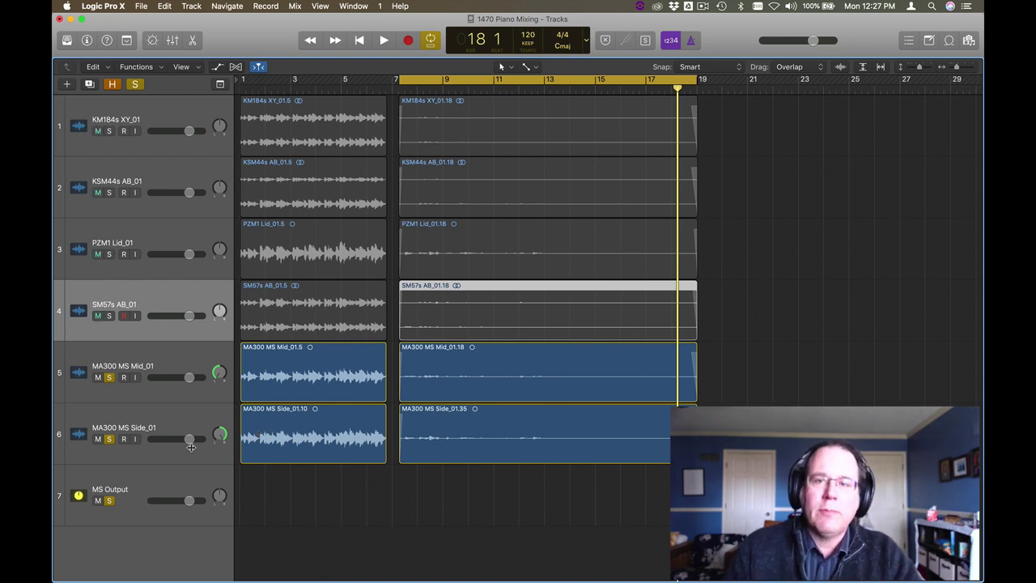
# - Select the bars 1–7 KM184s XY region, solo KM184s XY instead of the MS tracks, and play to bar 6
pyautogui.click(297, 131)
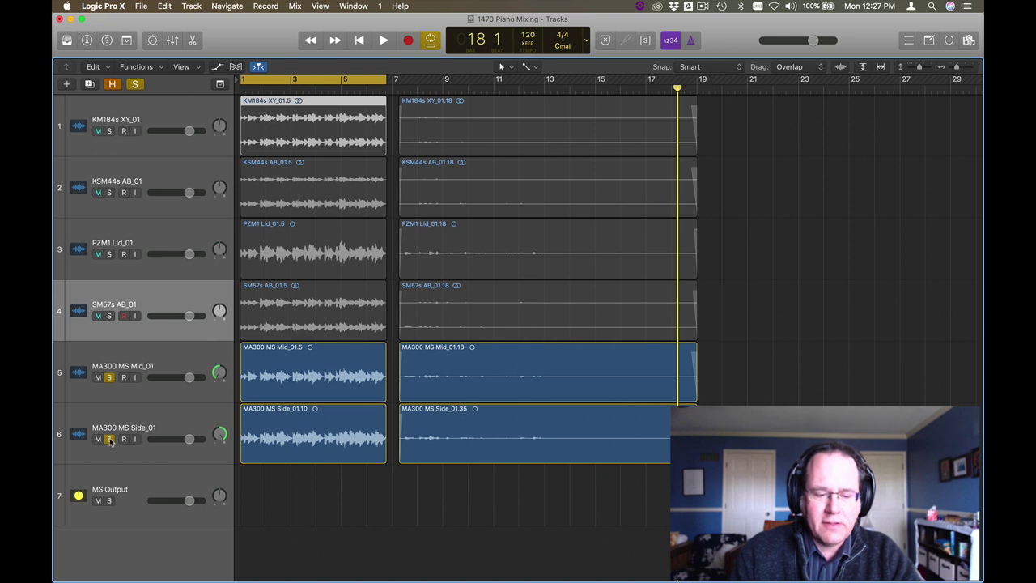
pyautogui.click(109, 439)
pyautogui.click(110, 378)
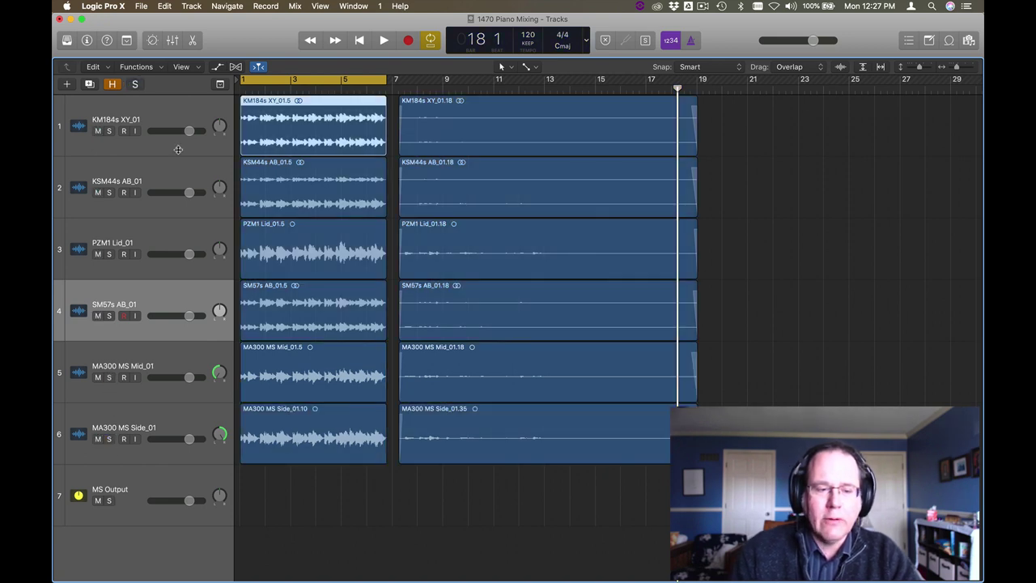
pyautogui.click(158, 112)
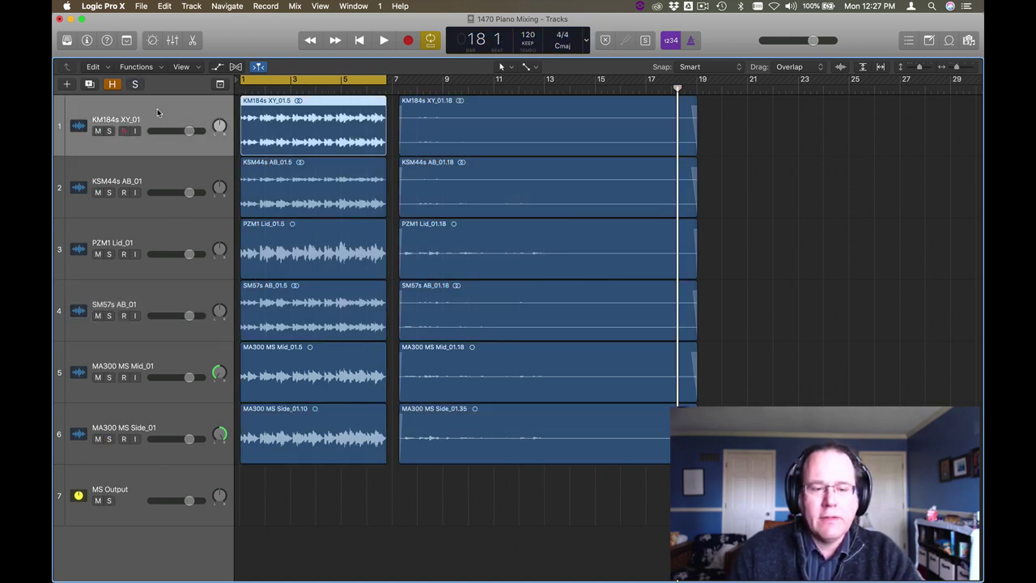
pyautogui.click(110, 131)
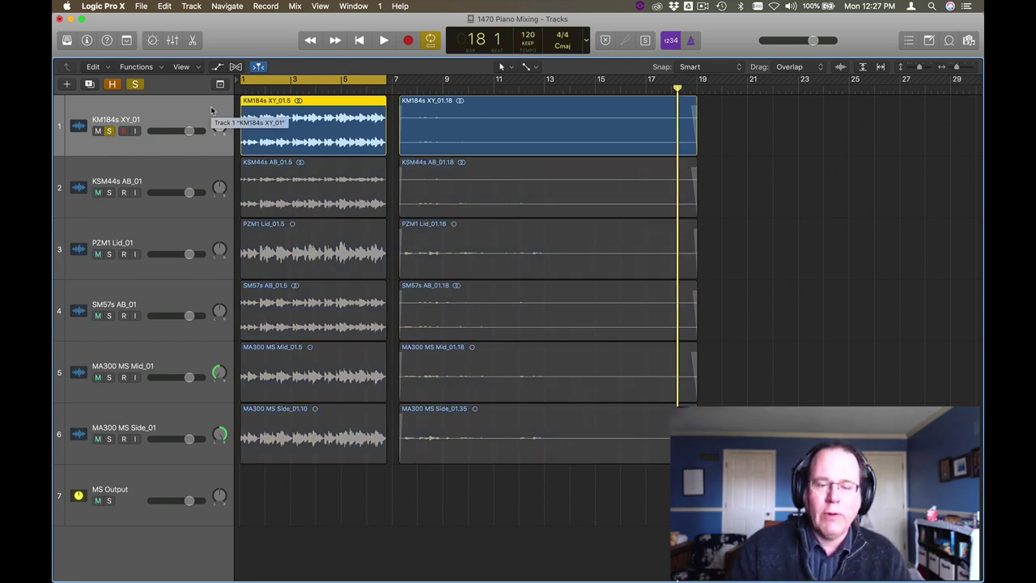
pyautogui.press('space')
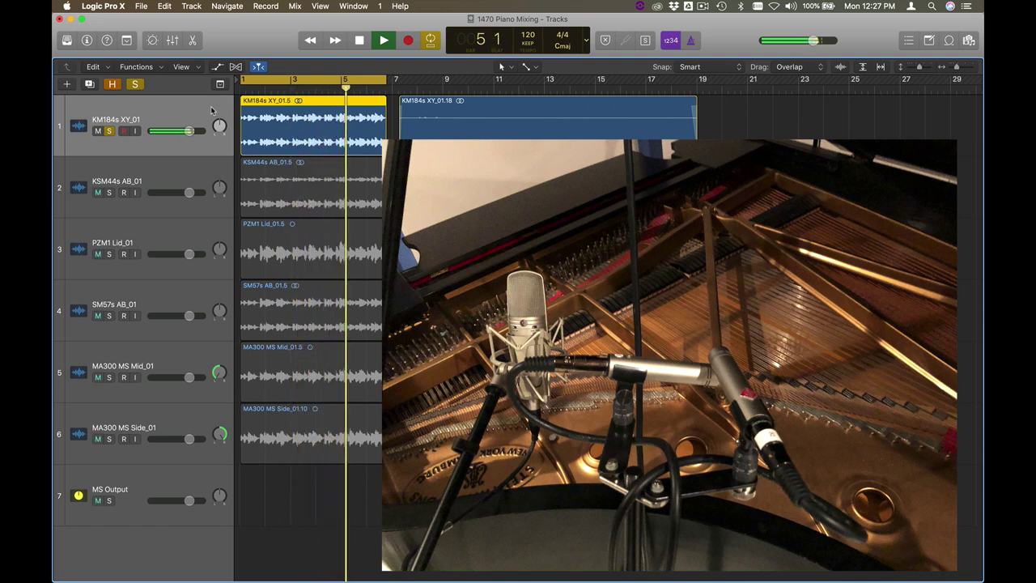
pyautogui.press('space')
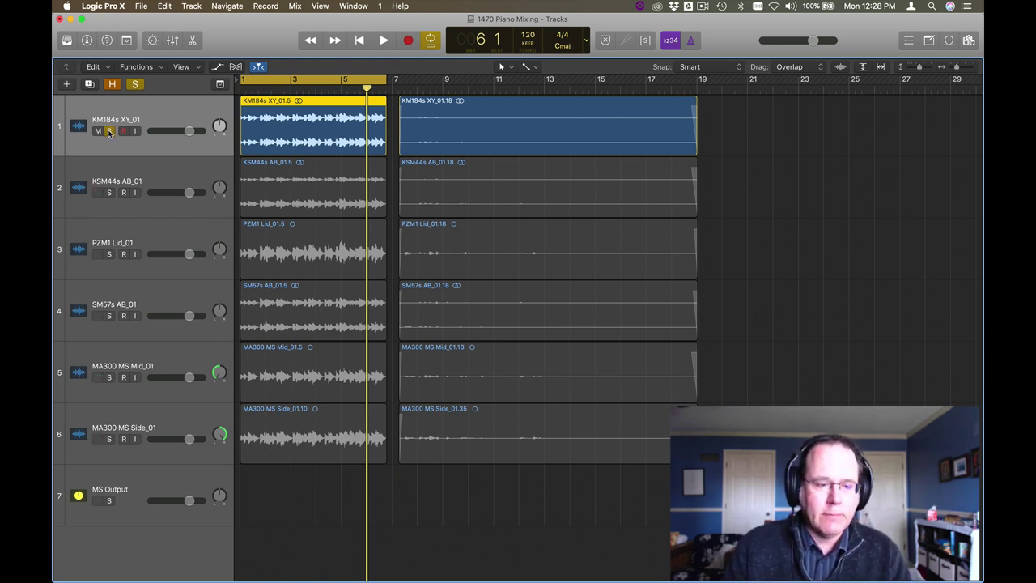
# - Move the solo from KM184s XY to KSM44s AB and play it from bar 1 to about bar 6
pyautogui.click(109, 131)
pyautogui.click(109, 193)
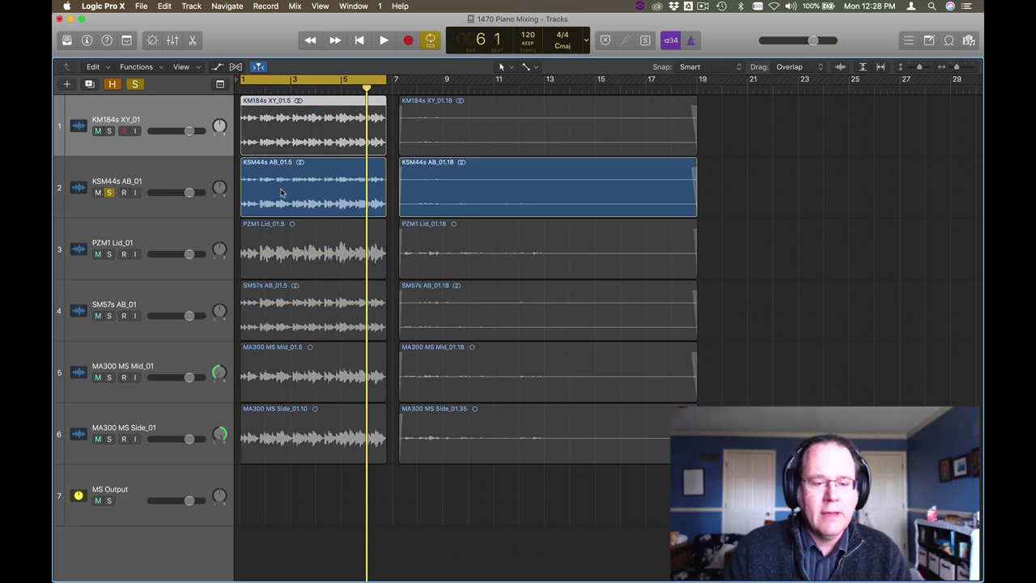
pyautogui.click(162, 181)
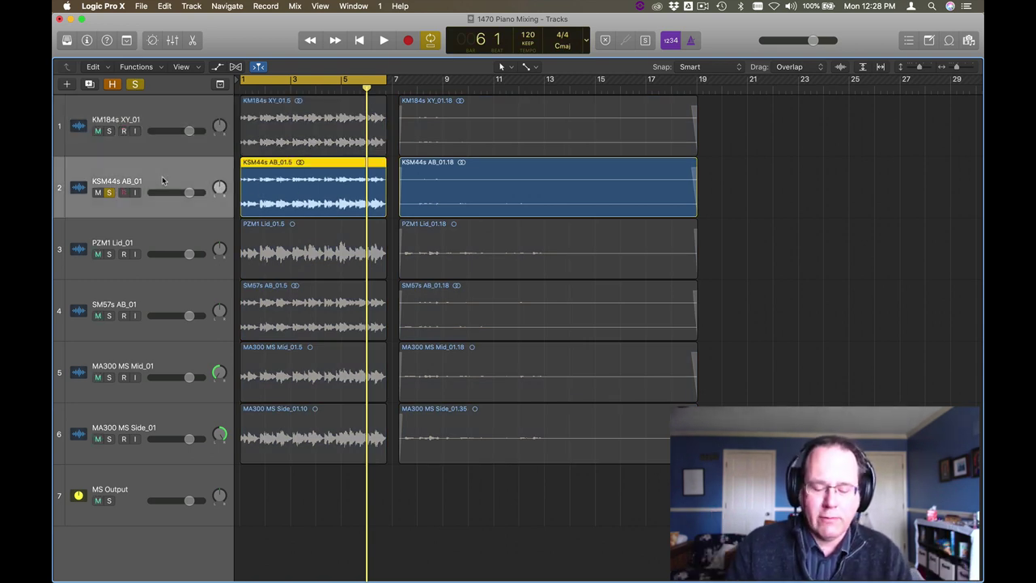
pyautogui.press('Return')
pyautogui.press('space')
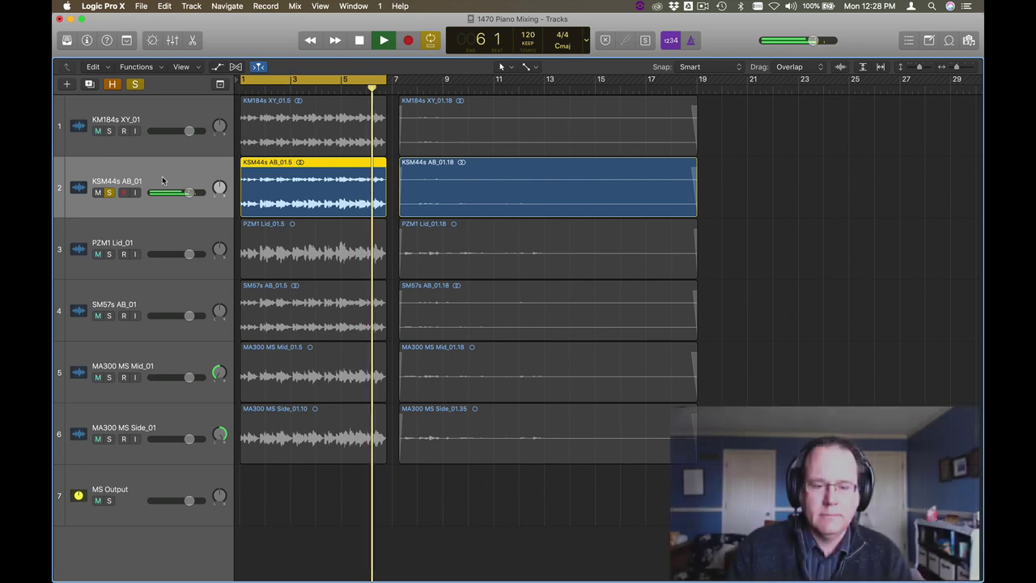
pyautogui.press('space')
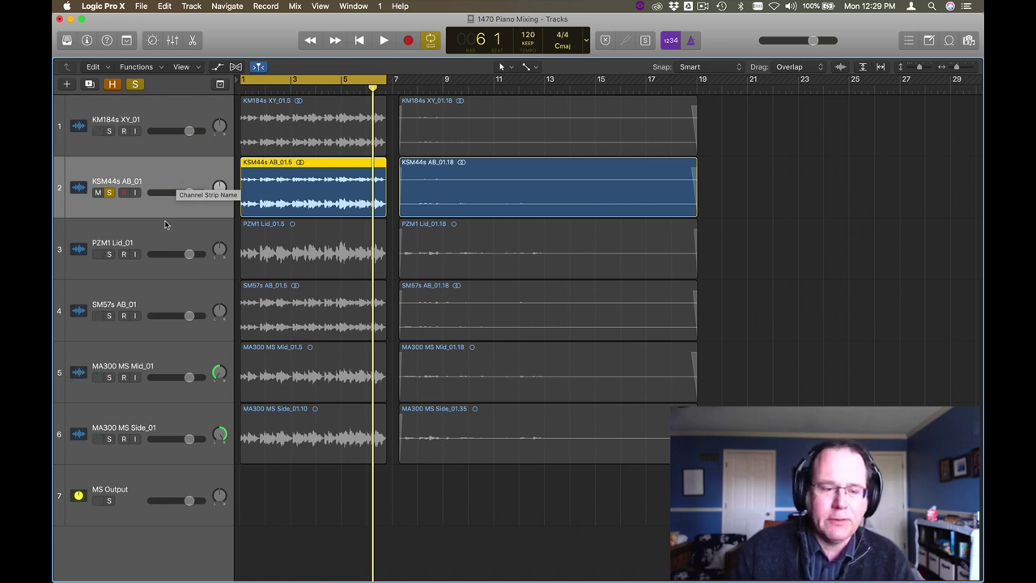
# - Solo PZM1 Lid instead of KSM44s AB and play its first region to about bar 6
pyautogui.click(108, 192)
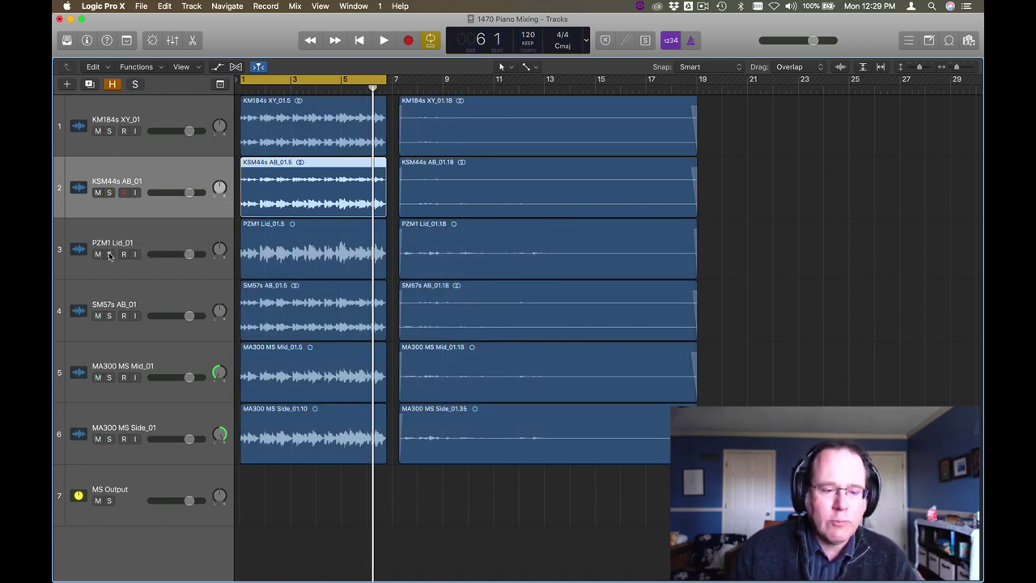
pyautogui.click(109, 254)
pyautogui.click(298, 245)
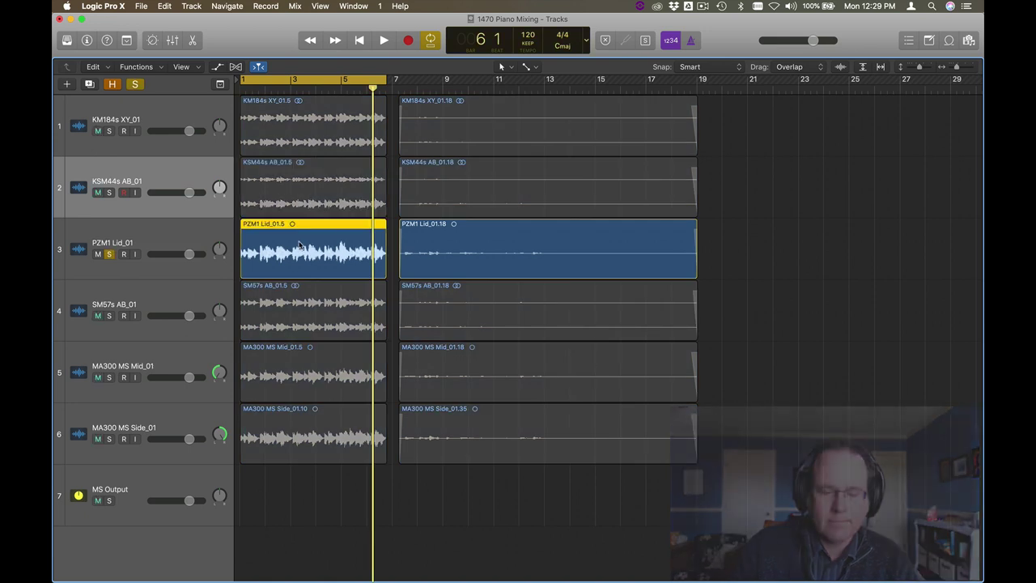
pyautogui.press('space')
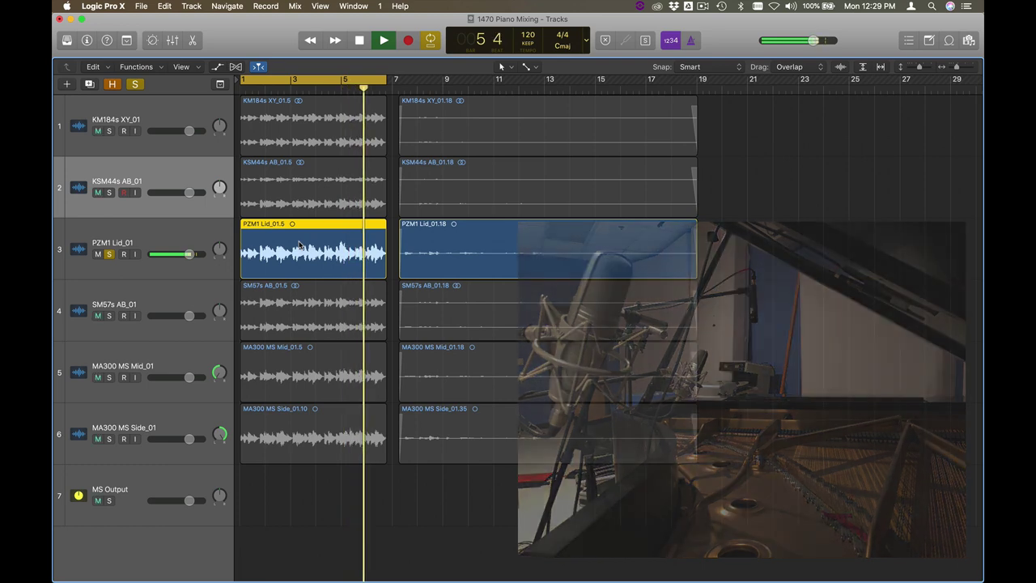
pyautogui.press('space')
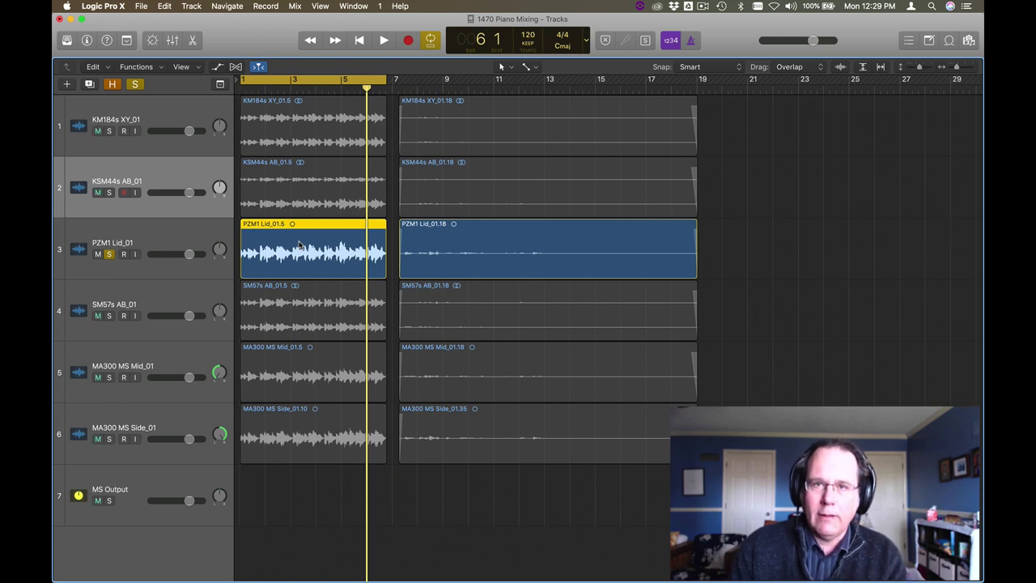
# - Swap the solo from PZM1 Lid_01 to SM57s AB_01 and audition it from bar 1
pyautogui.click(108, 254)
pyautogui.click(137, 302)
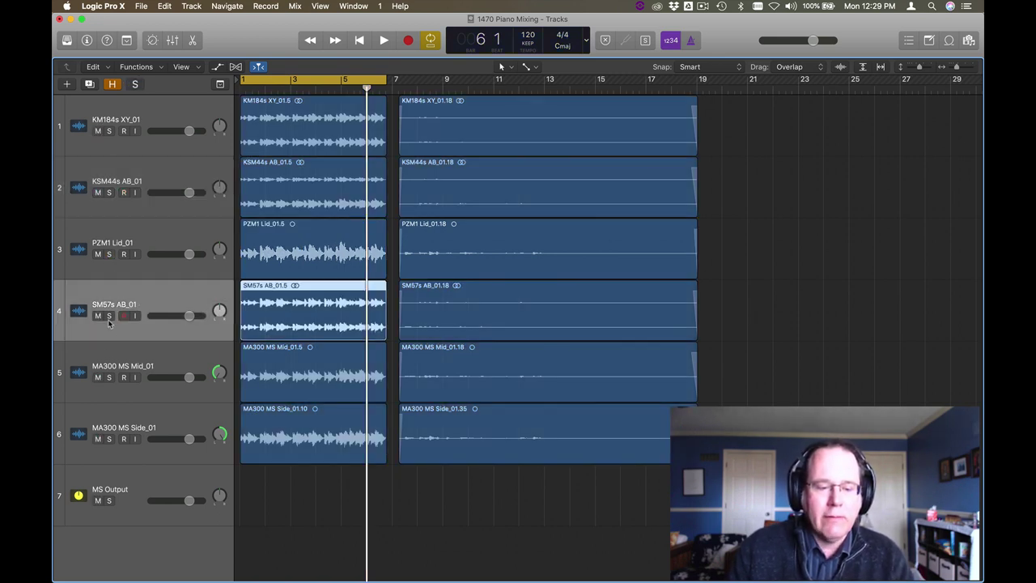
pyautogui.click(110, 317)
pyautogui.press('Return')
pyautogui.press('space')
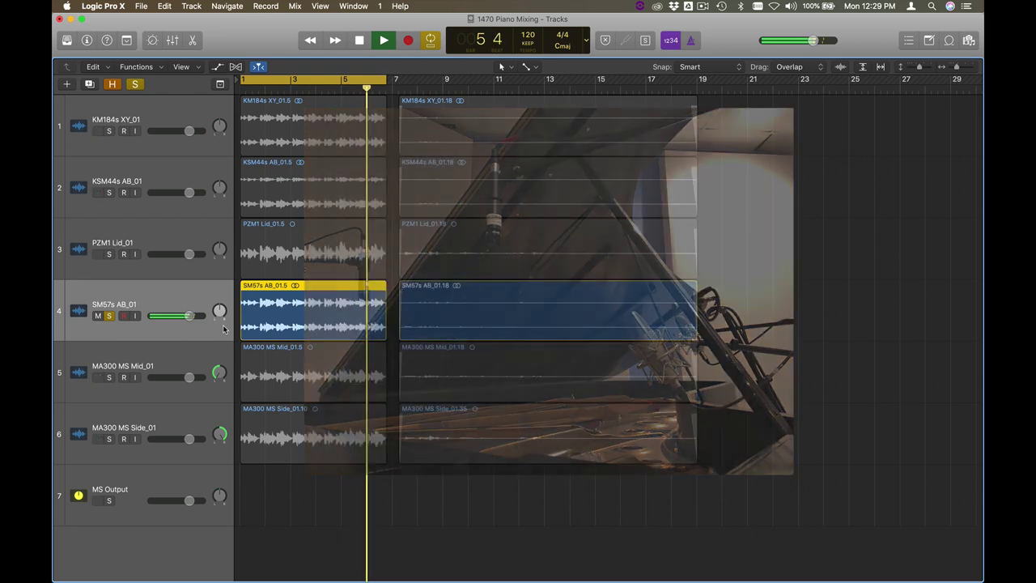
pyautogui.press('space')
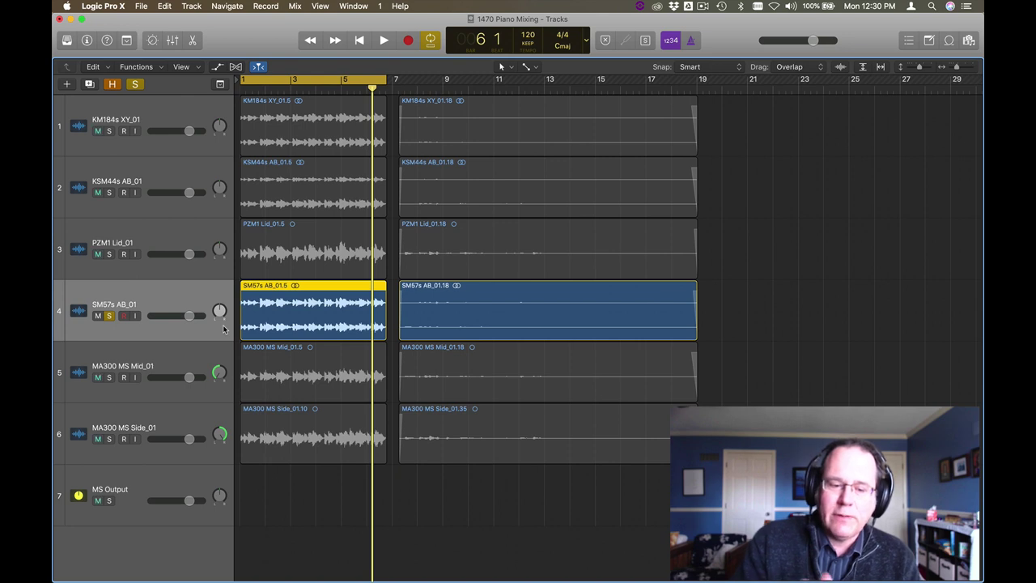
# - Unsolo SM57s AB_01, solo MA300 MS Mid_01, Side_01 and MS Output, and audition them
pyautogui.click(108, 316)
pyautogui.click(109, 377)
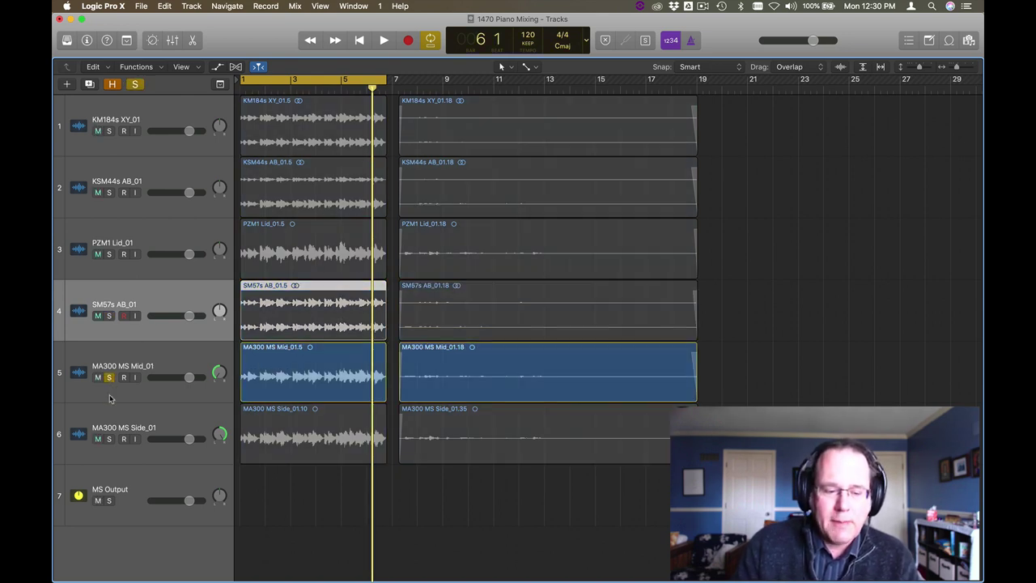
pyautogui.click(109, 438)
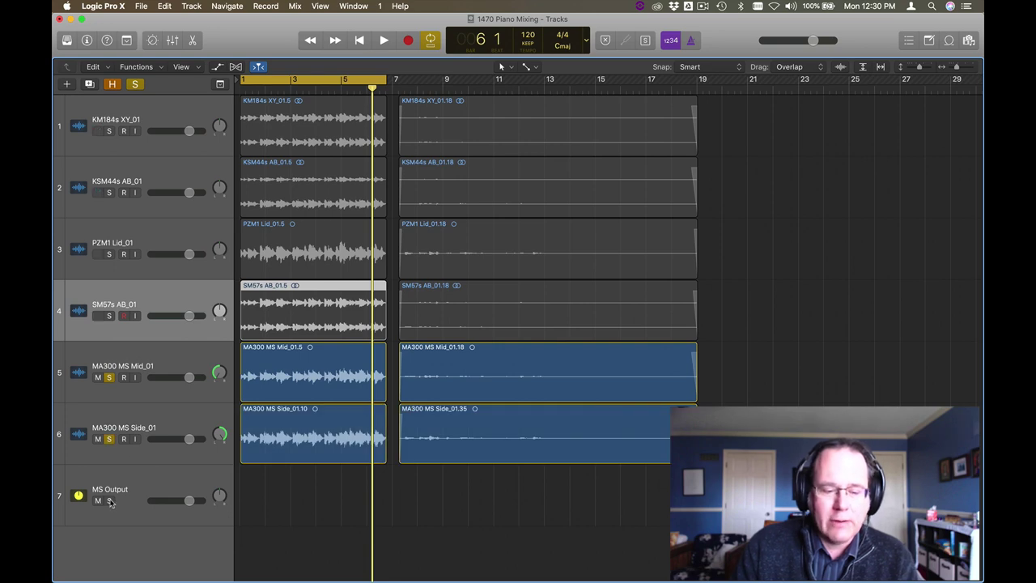
pyautogui.click(110, 500)
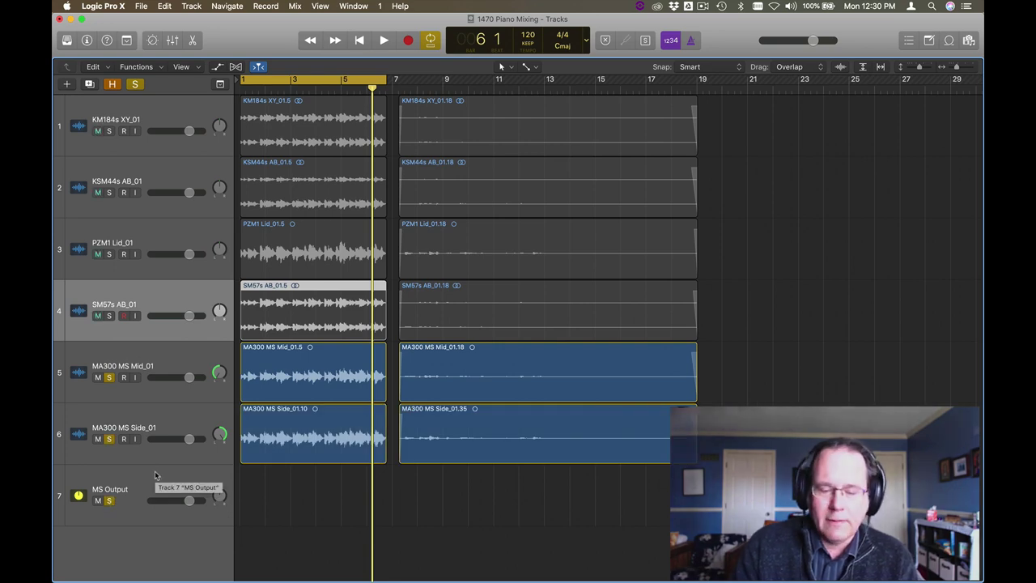
pyautogui.press('space')
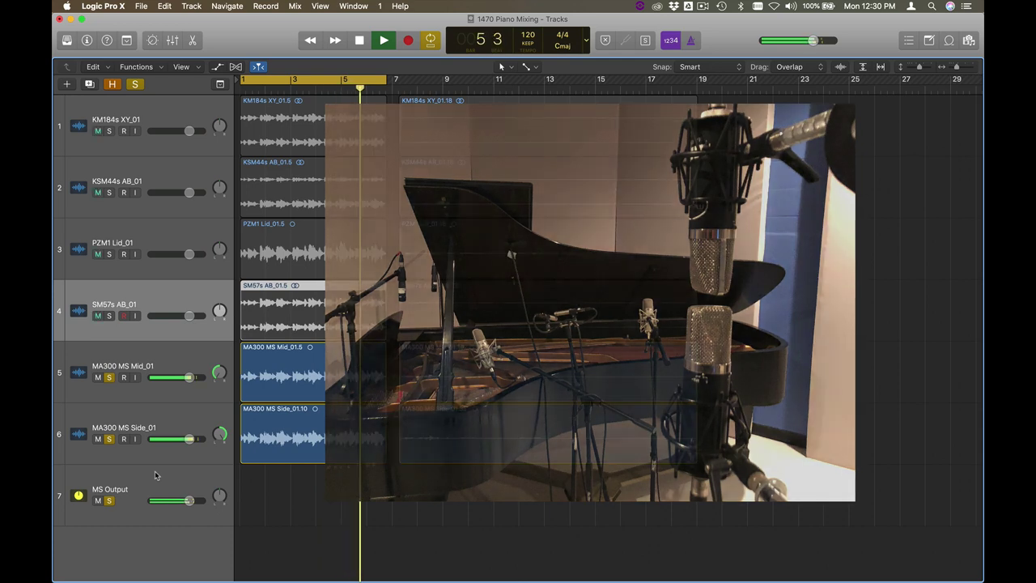
pyautogui.press('space')
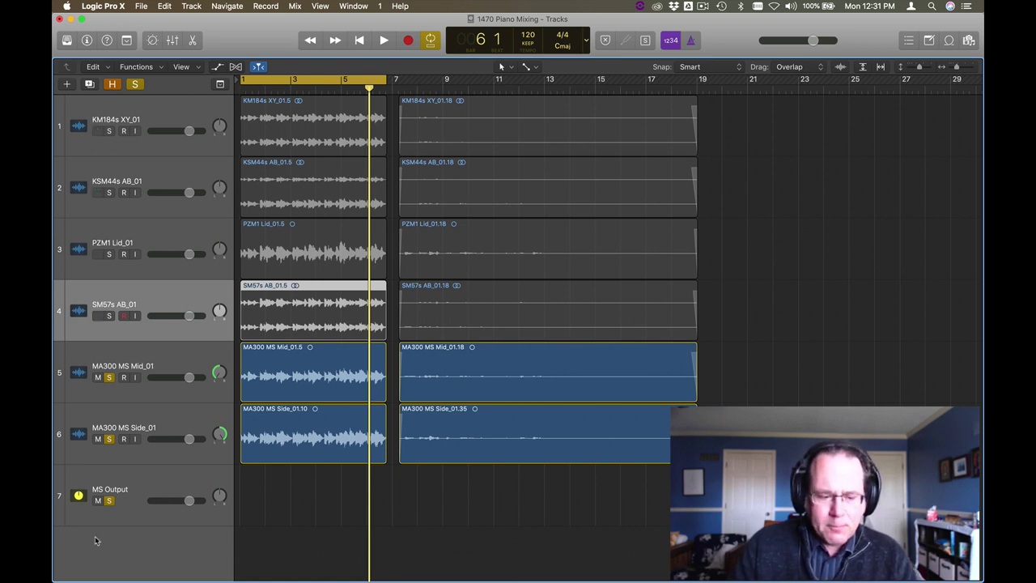
# - Unsolo the MA300 MS Side_01 and Mid_01 tracks and solo only KSM44s AB_01
pyautogui.click(110, 439)
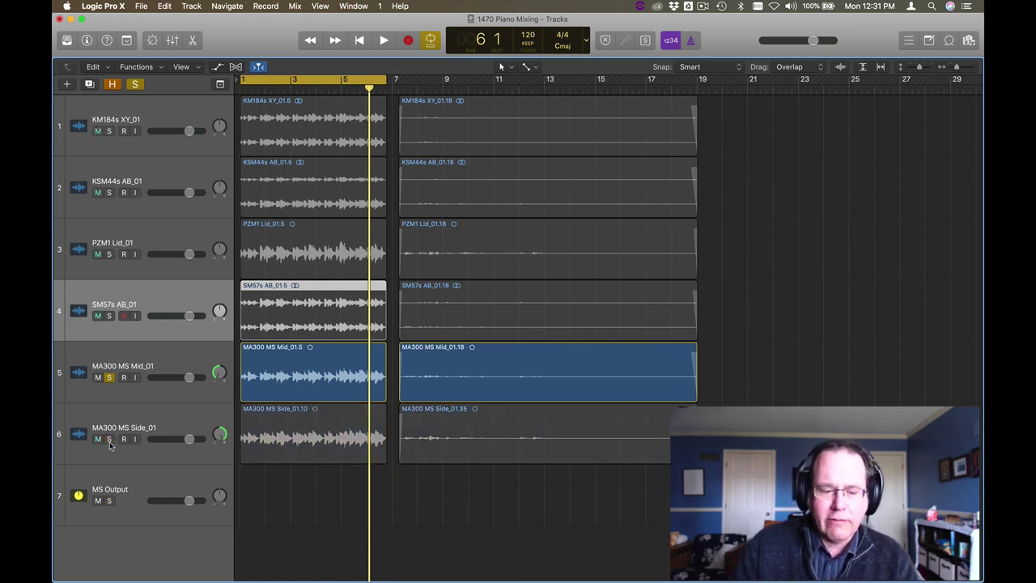
pyautogui.click(109, 379)
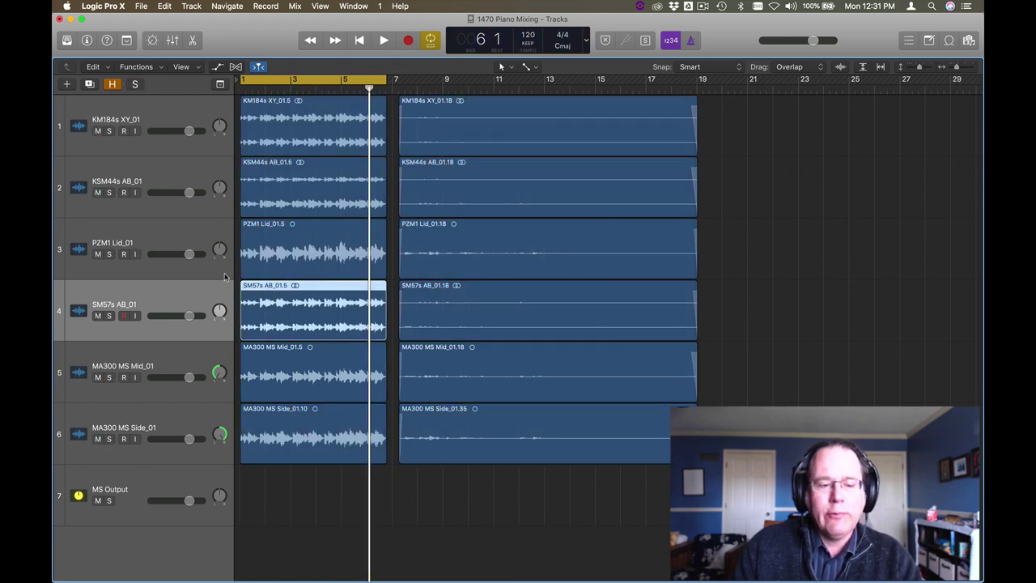
pyautogui.click(157, 169)
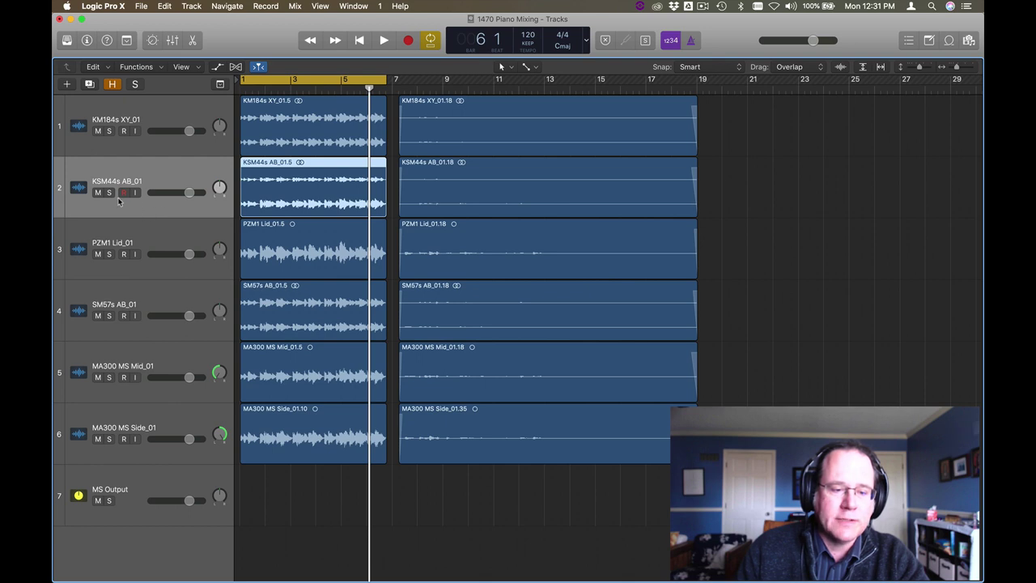
pyautogui.click(109, 193)
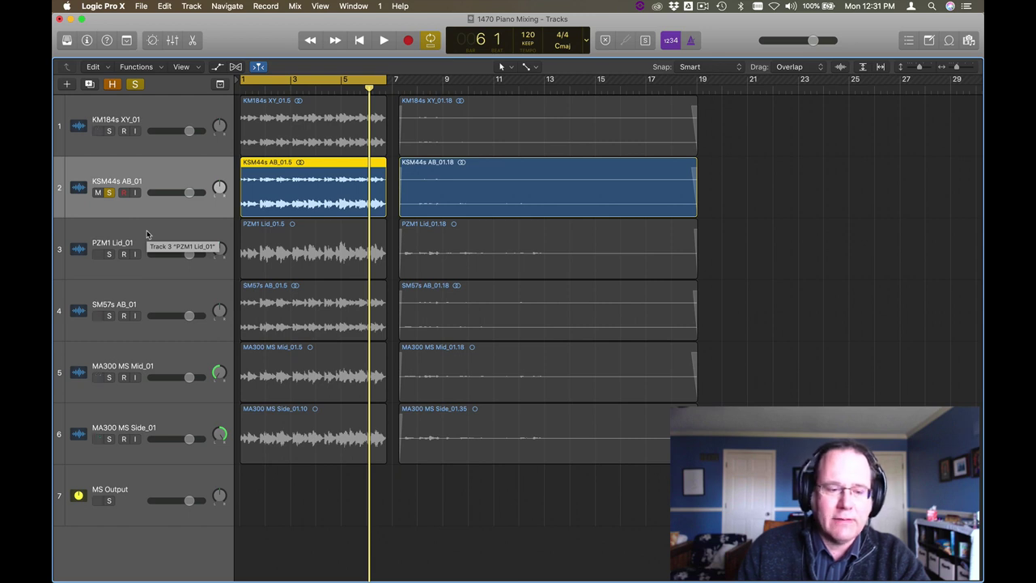
# - Add PZM1 Lid_01 to the solo and raise its fader to -3.7 dB during playback
pyautogui.moveTo(188, 255); pyautogui.dragTo(156, 254)
pyautogui.click(109, 255)
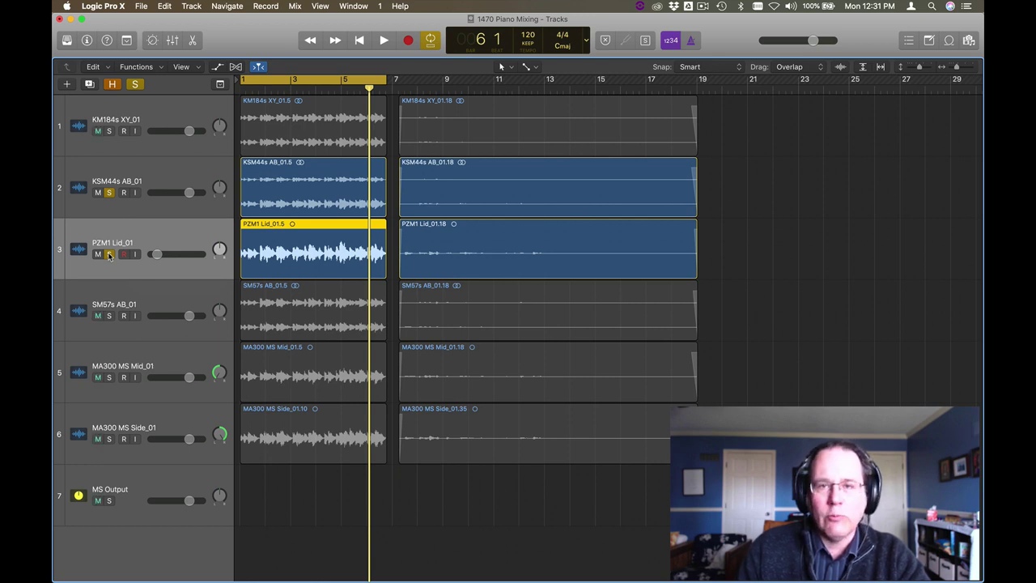
pyautogui.press('space')
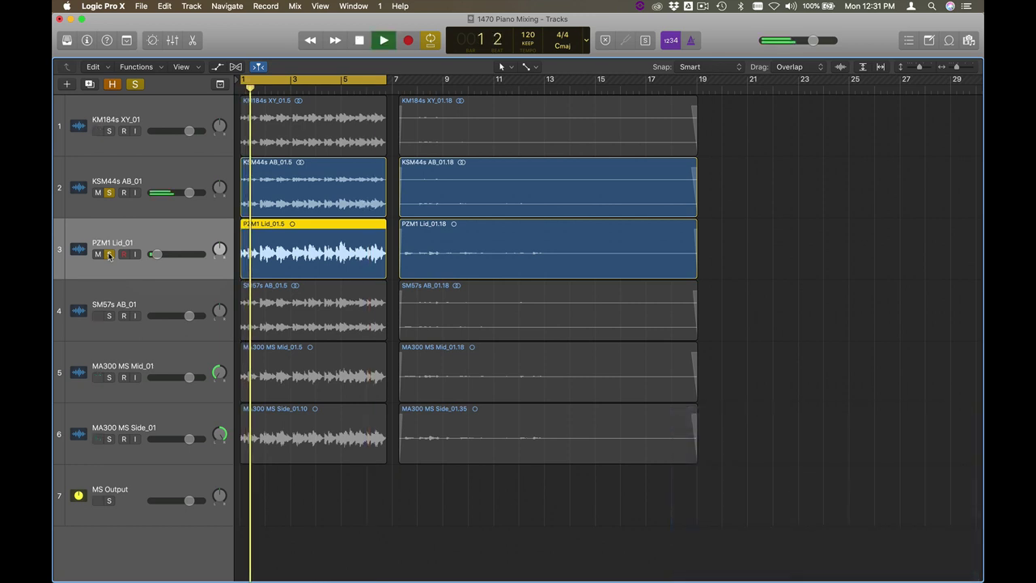
pyautogui.moveTo(176, 262)
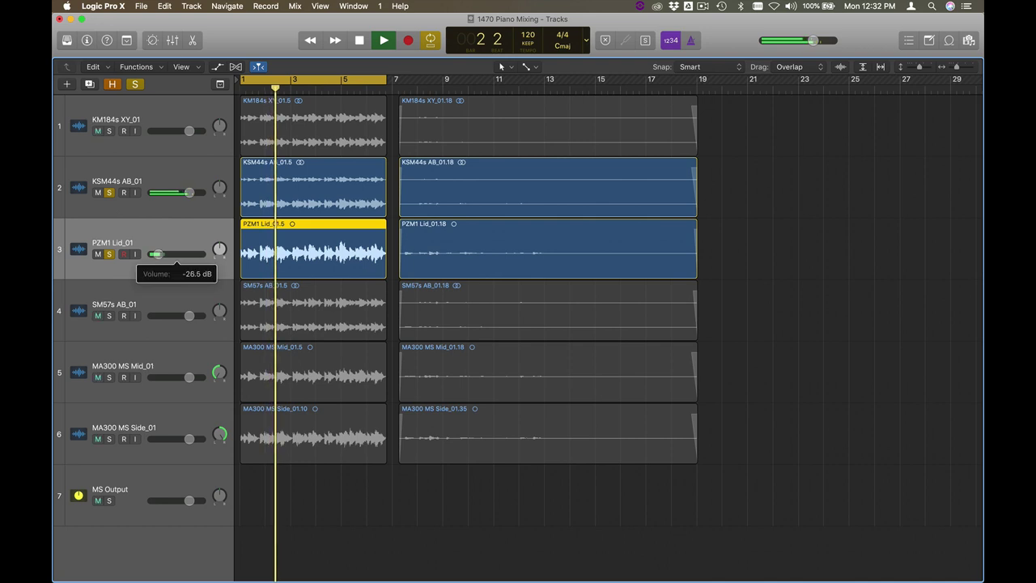
pyautogui.moveTo(156, 254); pyautogui.dragTo(181, 254)
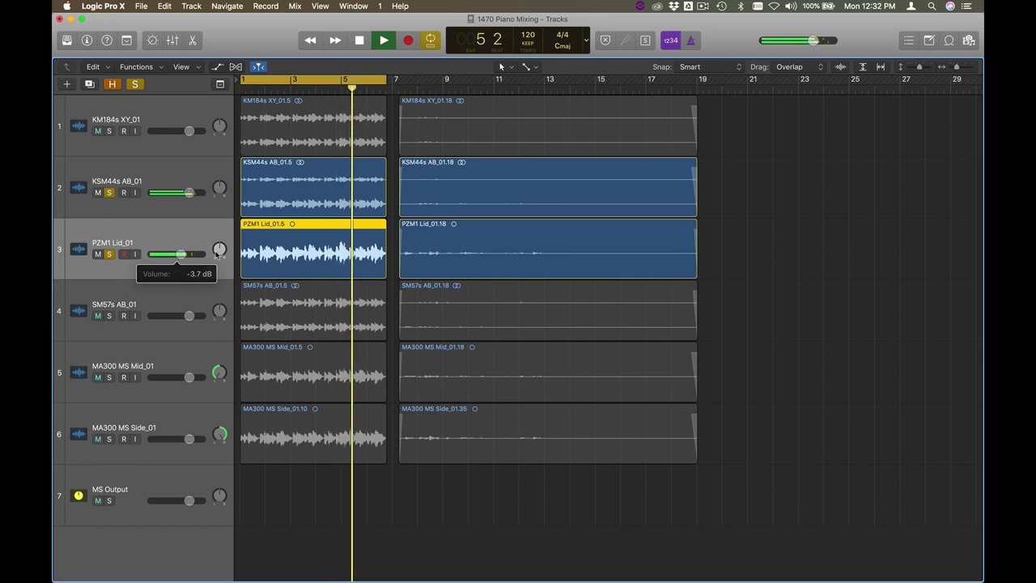